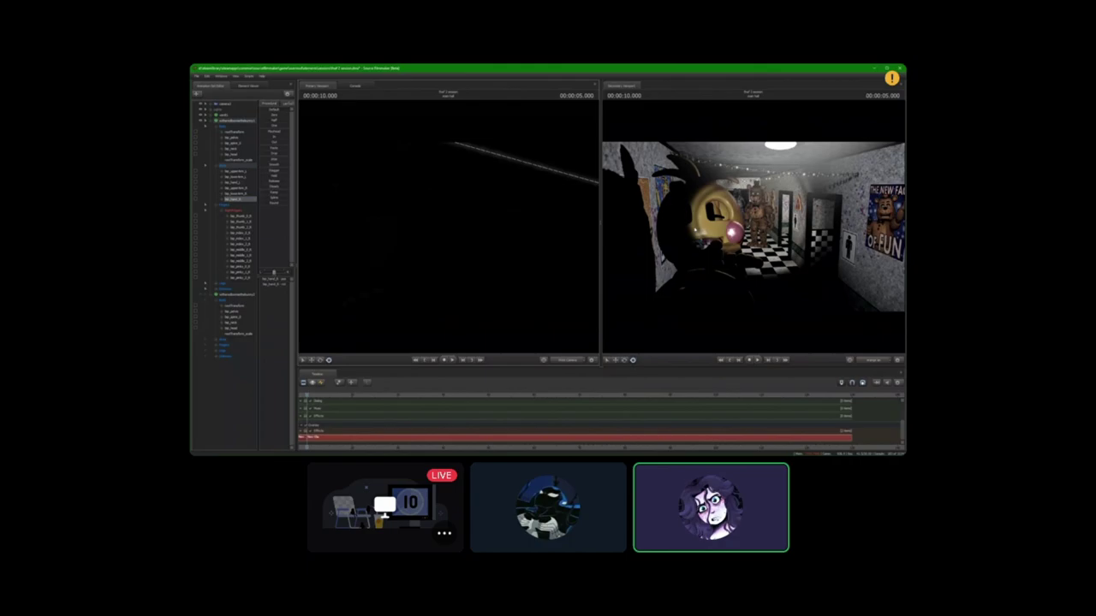
# - Switch to the Graph Editor to key Foxy's backflip over the opening second
pyautogui.press('F3')
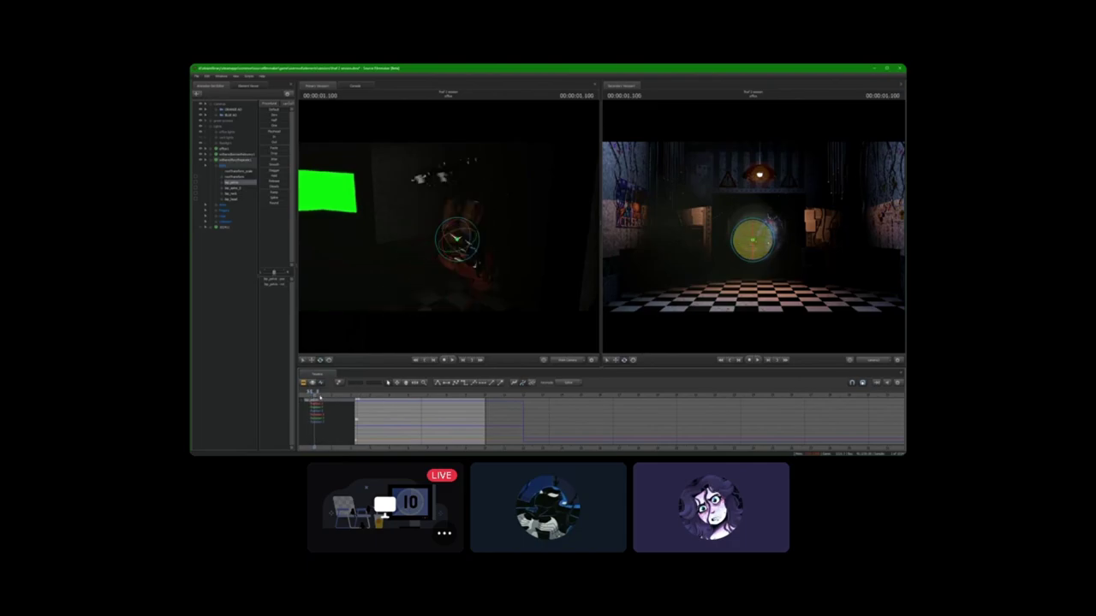
pyautogui.press('space')
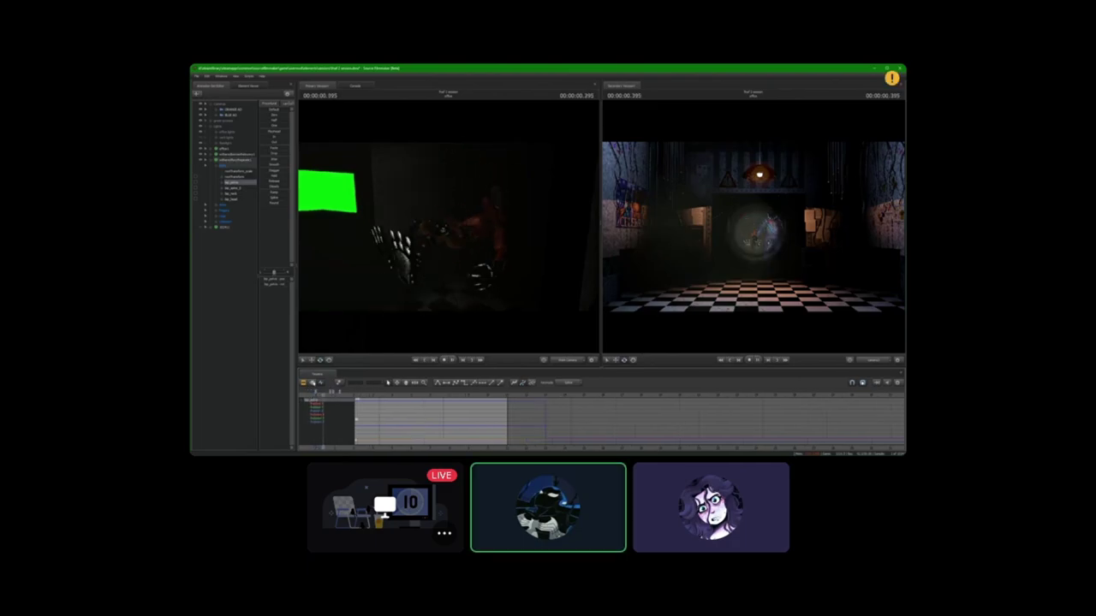
pyautogui.press('space')
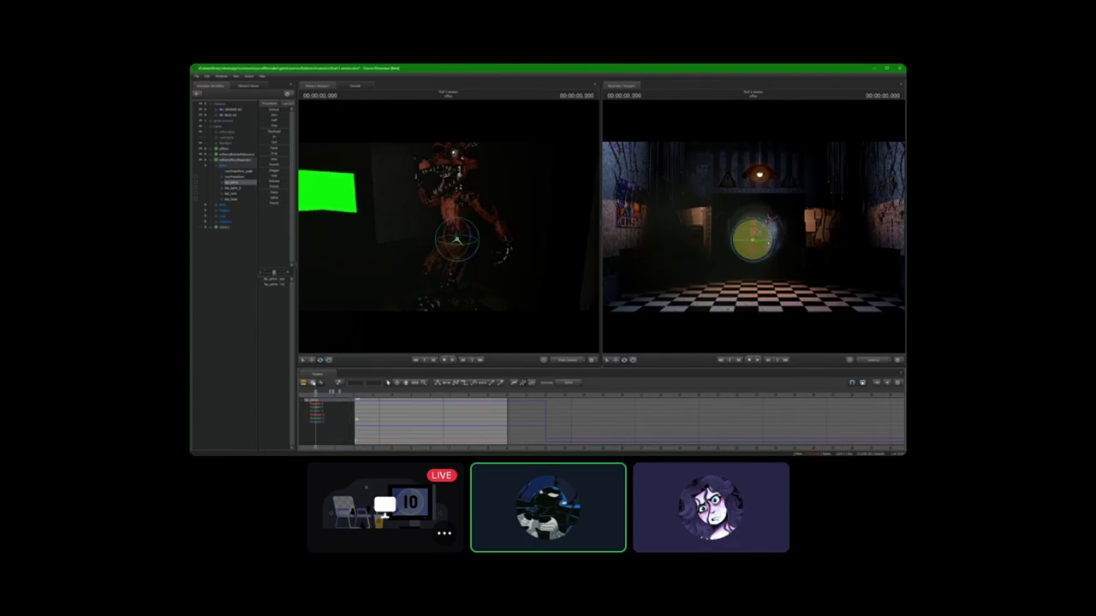
pyautogui.press('space')
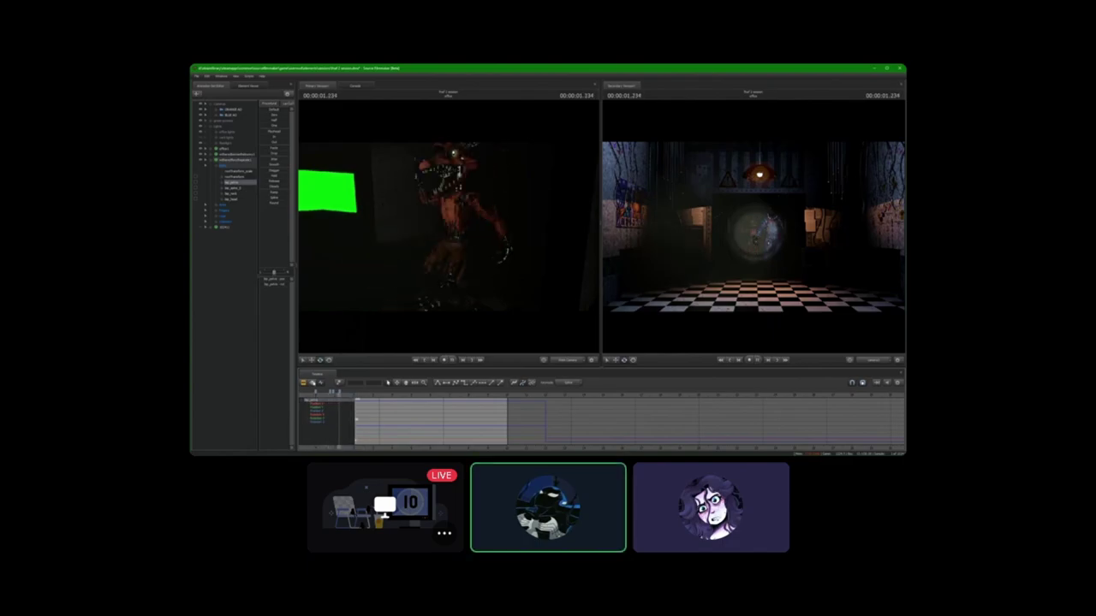
pyautogui.press('space')
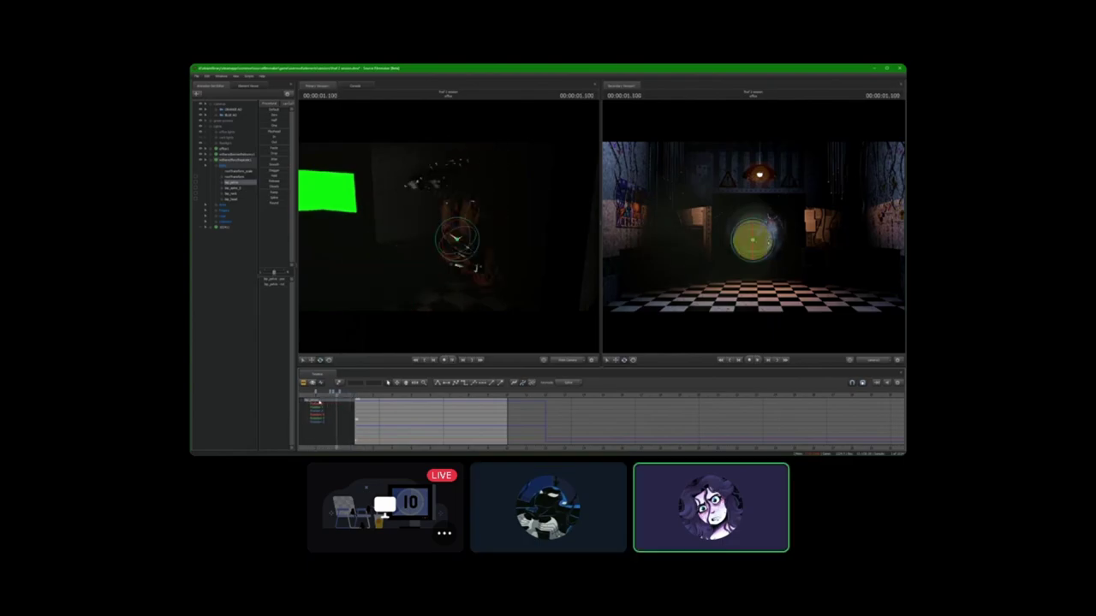
pyautogui.press('Right')
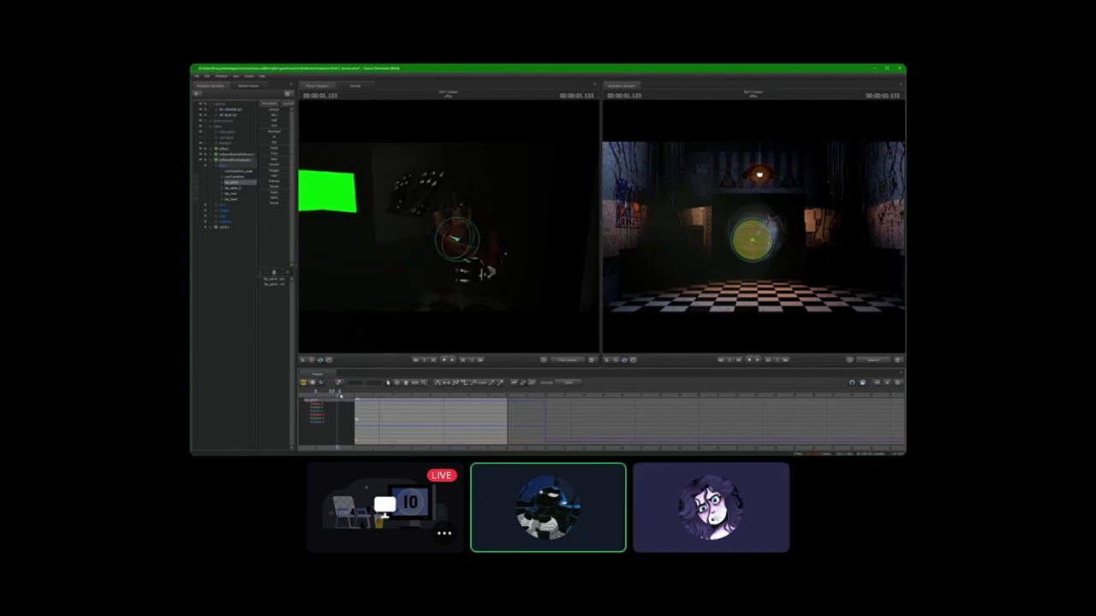
pyautogui.press('Right')
pyautogui.press('Right')
pyautogui.press('Right')
pyautogui.press('Right')
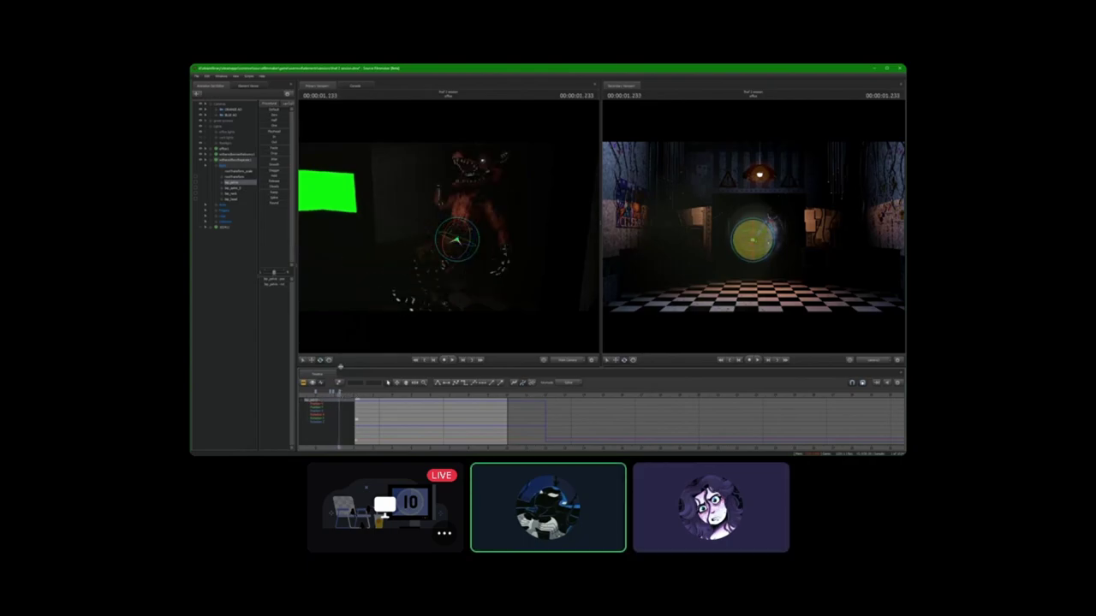
pyautogui.press('Right')
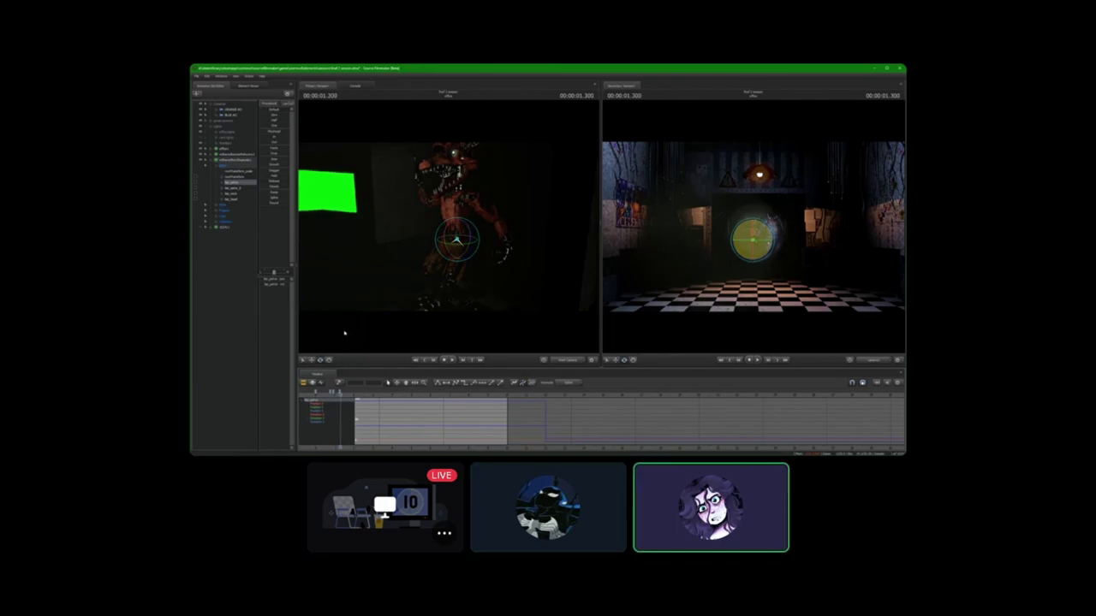
pyautogui.press('Left')
pyautogui.press('Left')
pyautogui.press('Left')
pyautogui.press('Left')
pyautogui.press('Left')
pyautogui.press('Left')
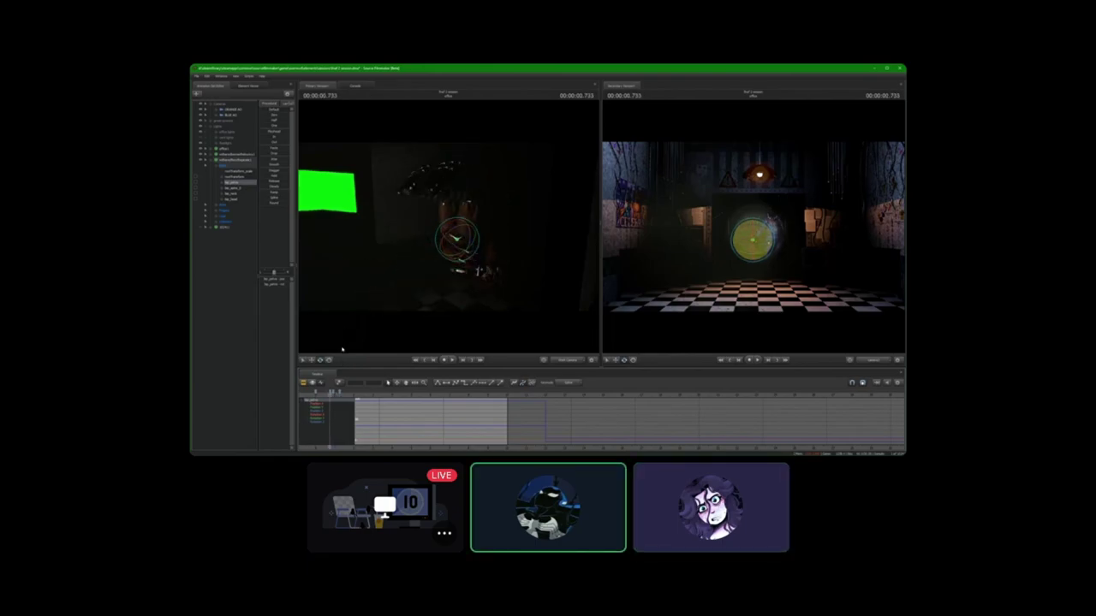
pyautogui.press('Right')
pyautogui.press('Right')
pyautogui.press('Right')
pyautogui.press('Right')
pyautogui.press('Right')
pyautogui.press('Right')
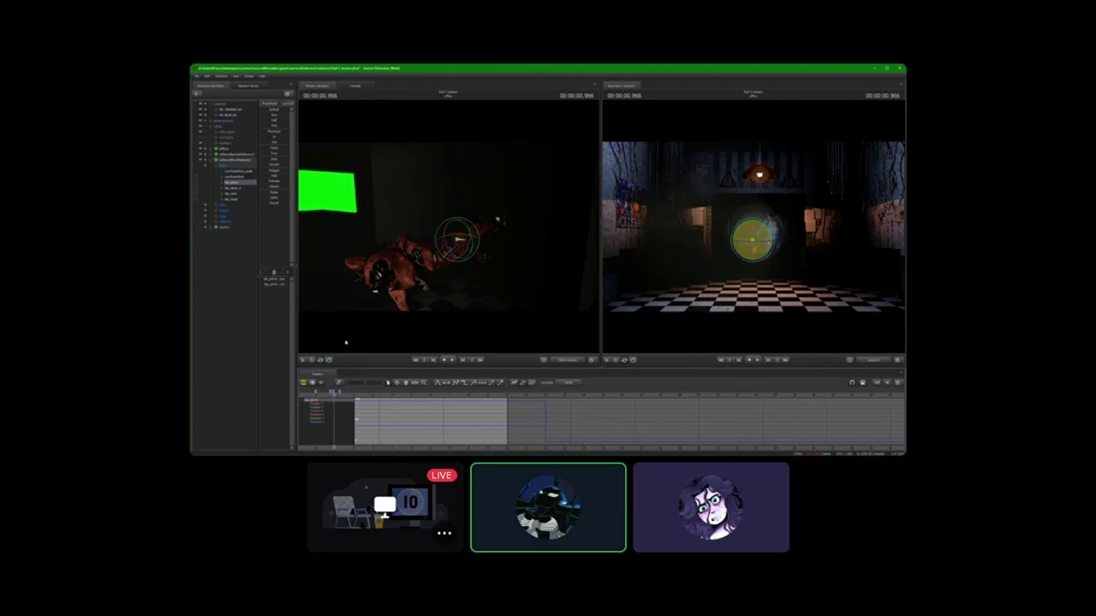
pyautogui.press('Right')
pyautogui.press('Right')
pyautogui.press('Right')
pyautogui.press('Right')
pyautogui.press('Right')
pyautogui.press('Right')
pyautogui.press('Right')
pyautogui.press('Right')
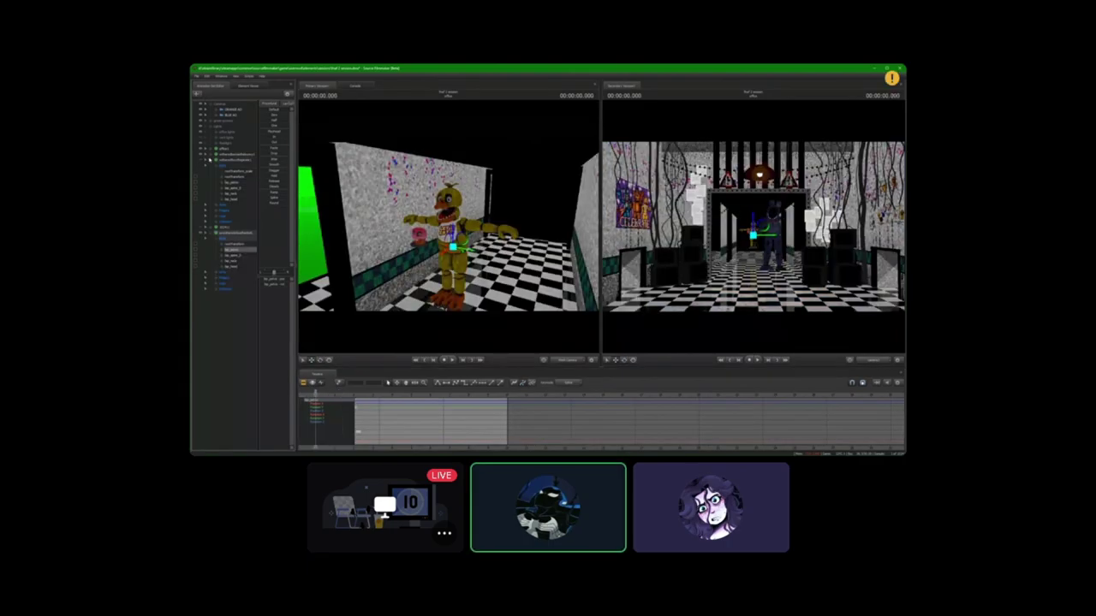
# - Orbit the work view around to face Chica and clear the bone selection
pyautogui.moveTo(449, 227)
pyautogui.mouseDown()
pyautogui.moveTo(386, 222)
pyautogui.moveTo(377, 196)
pyautogui.mouseUp()
pyautogui.click(249, 203)
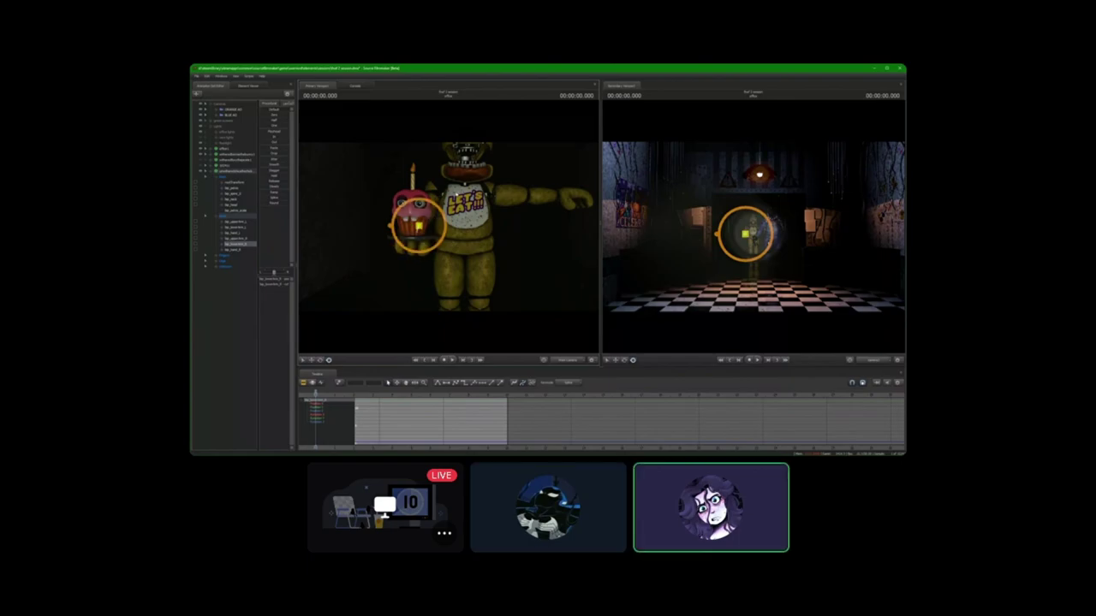
# - Move Chica's cupcake hand bone right so the cupcake stands upright
pyautogui.moveTo(449, 225); pyautogui.dragTo(479, 224)
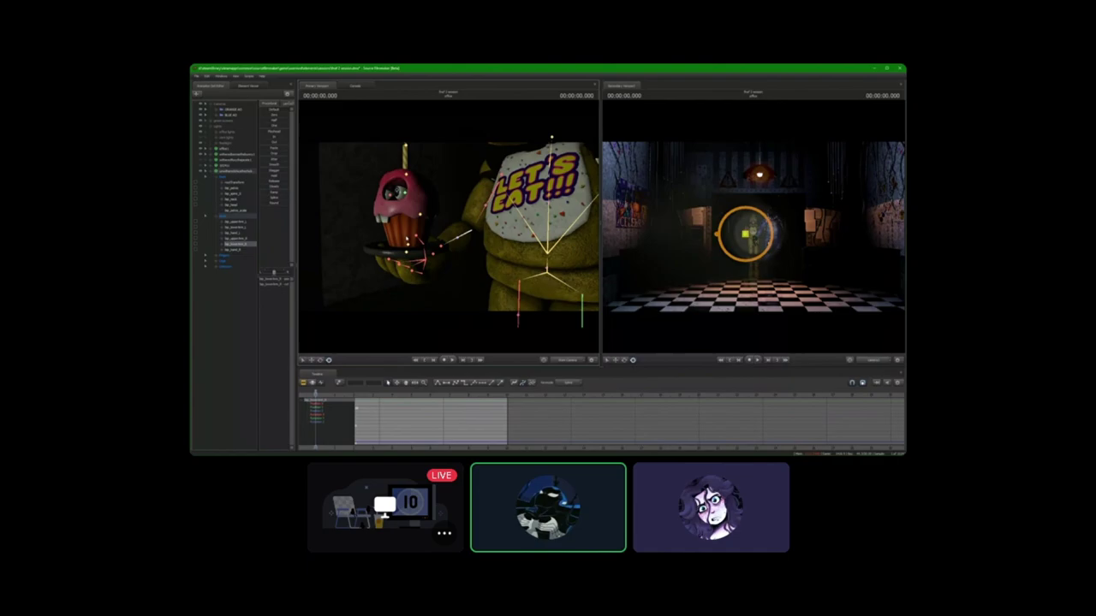
pyautogui.click(407, 252)
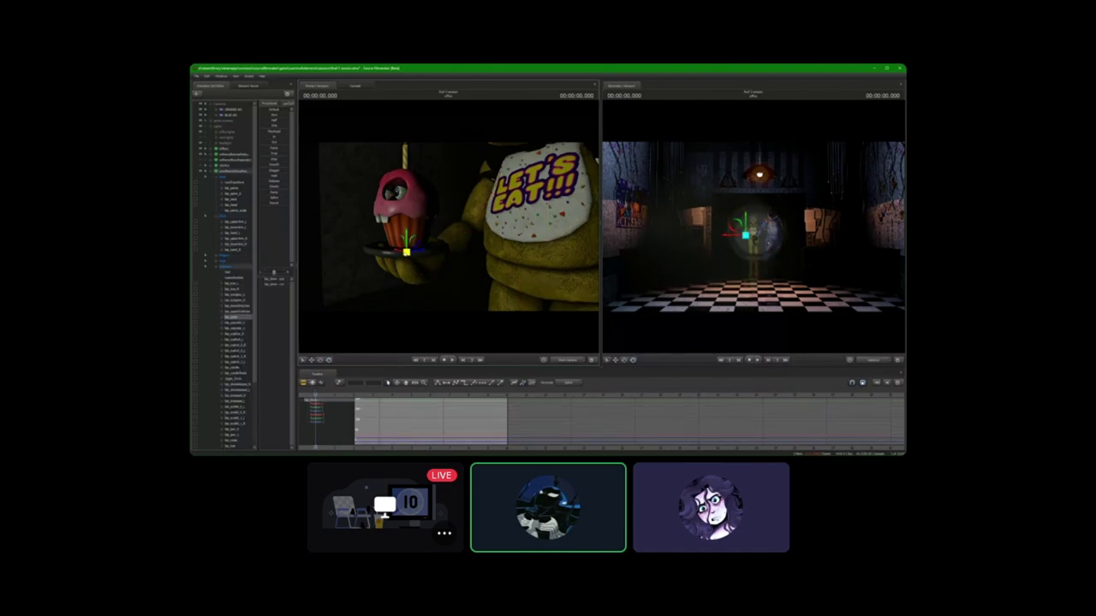
pyautogui.moveTo(411, 252); pyautogui.dragTo(452, 252)
pyautogui.press('F2')
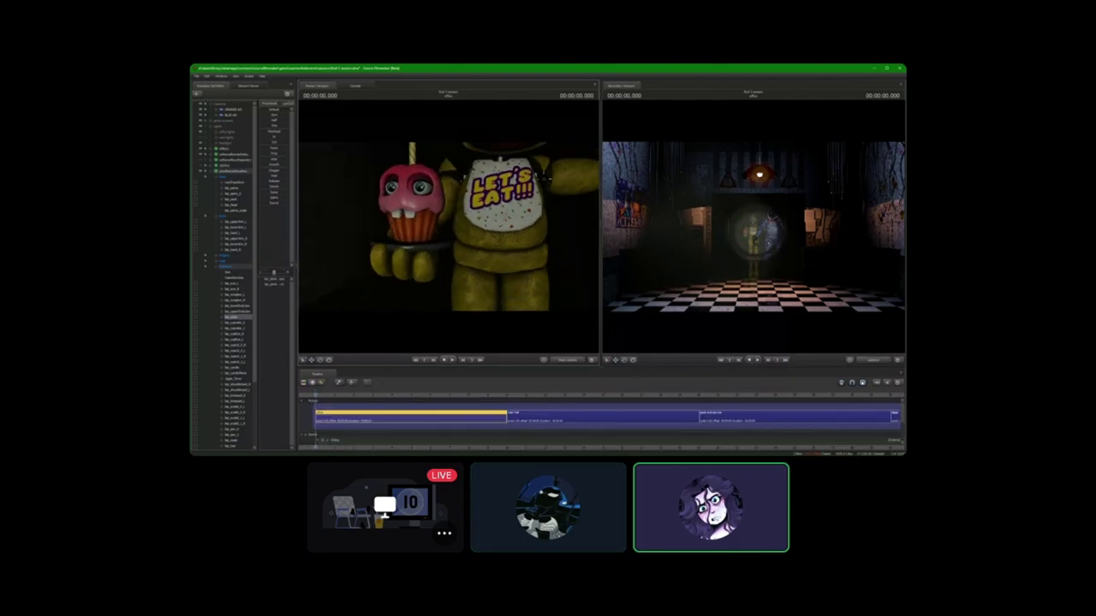
# - Tilt Chica's head bone down toward her raised cupcake arm, then select that arm
pyautogui.scroll(-2, 450, 227)
pyautogui.scroll(-2, 449, 227)
pyautogui.scroll(-2, 450, 227)
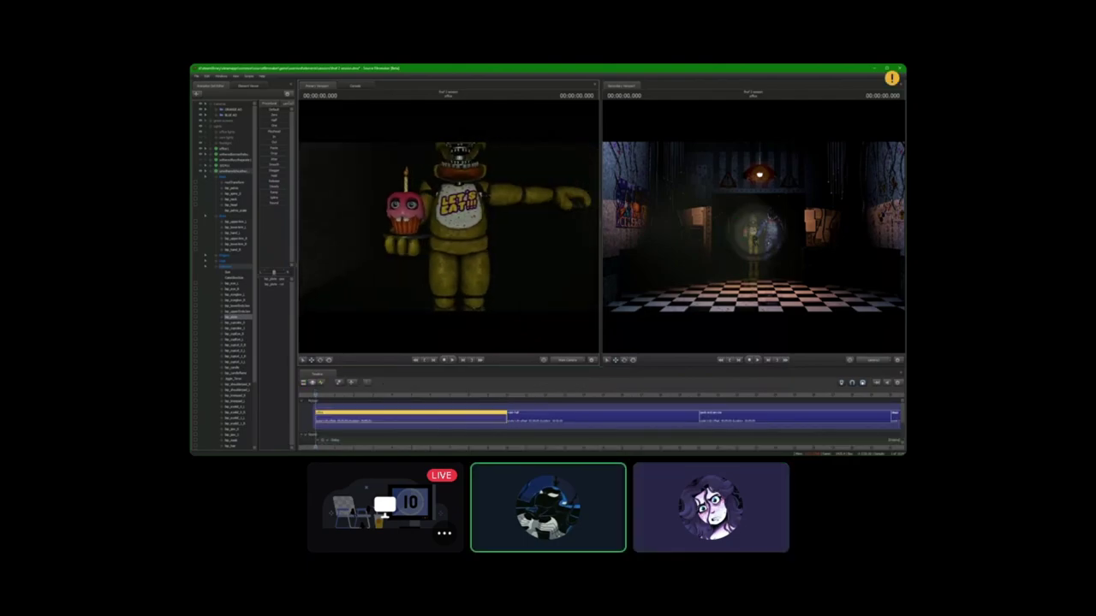
pyautogui.press('F3')
pyautogui.click(428, 182)
pyautogui.moveTo(428, 197); pyautogui.dragTo(441, 190)
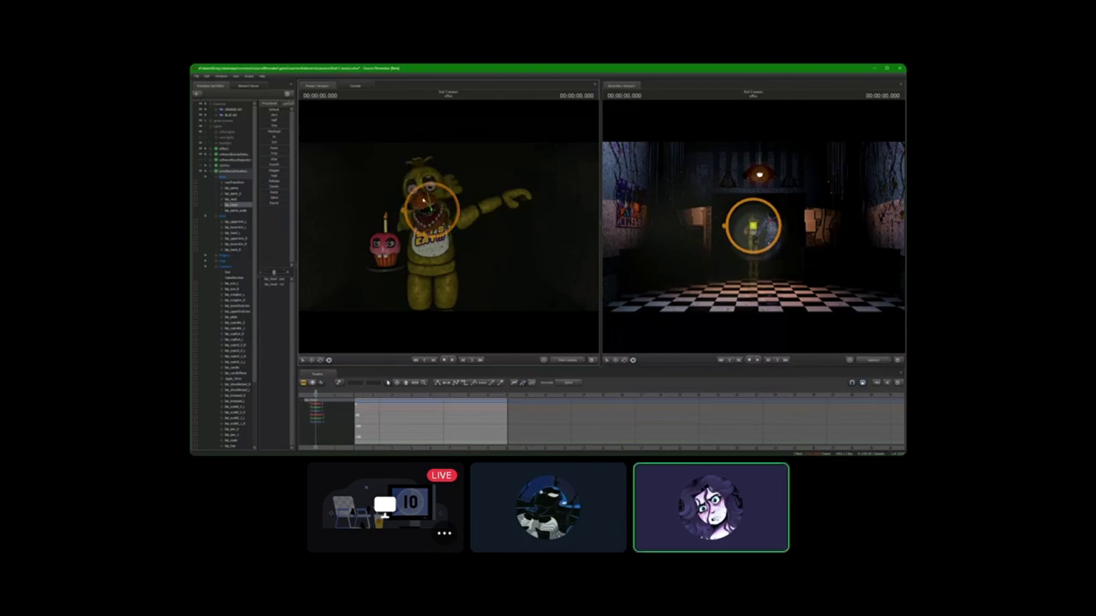
pyautogui.click(410, 227)
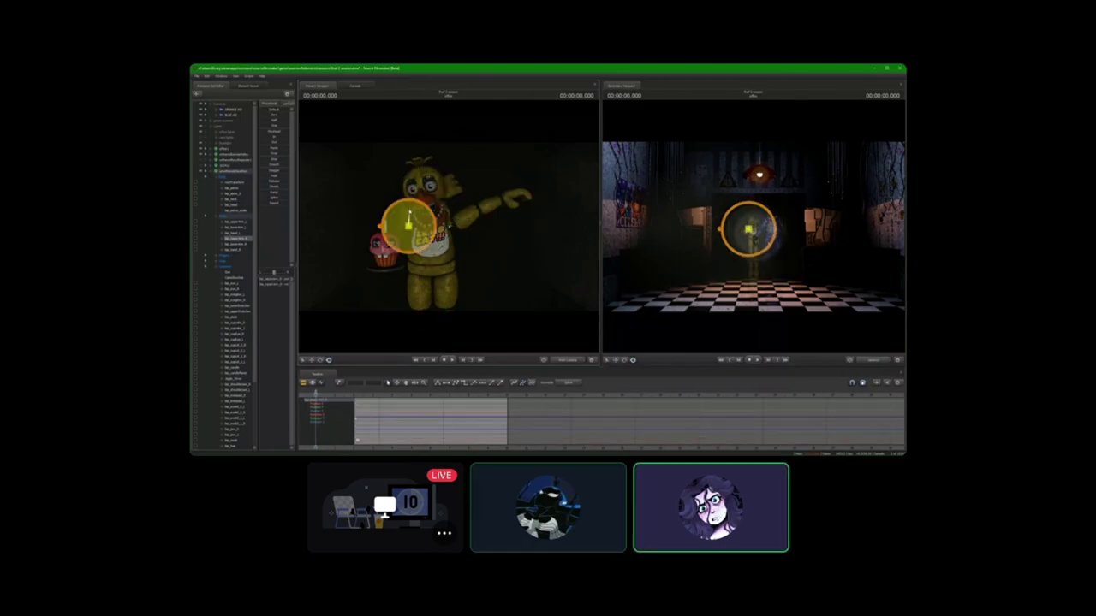
pyautogui.press('F2')
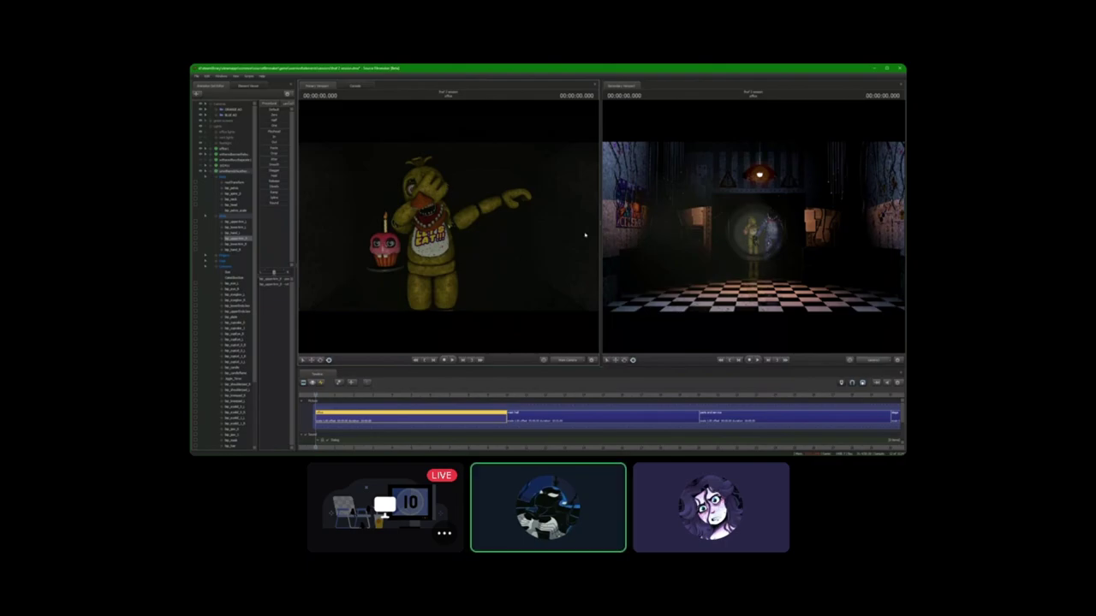
# - Rotate one of Chica's leg bones to kick the leg up and out sideways
pyautogui.press('F4')
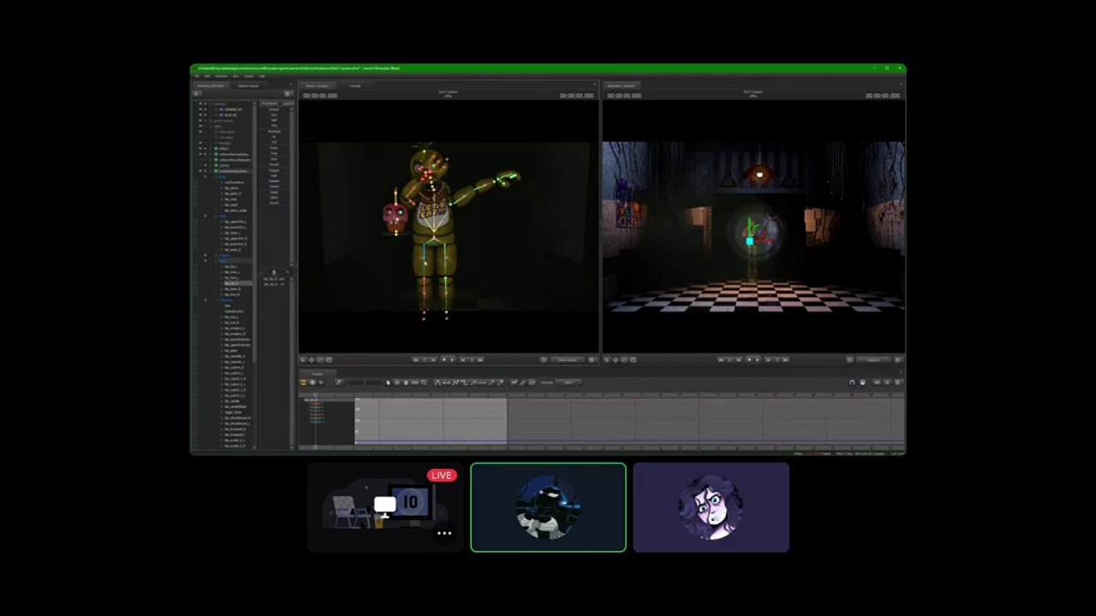
pyautogui.click(412, 269)
pyautogui.moveTo(412, 269)
pyautogui.mouseDown()
pyautogui.moveTo(423, 246)
pyautogui.moveTo(445, 246)
pyautogui.mouseUp()
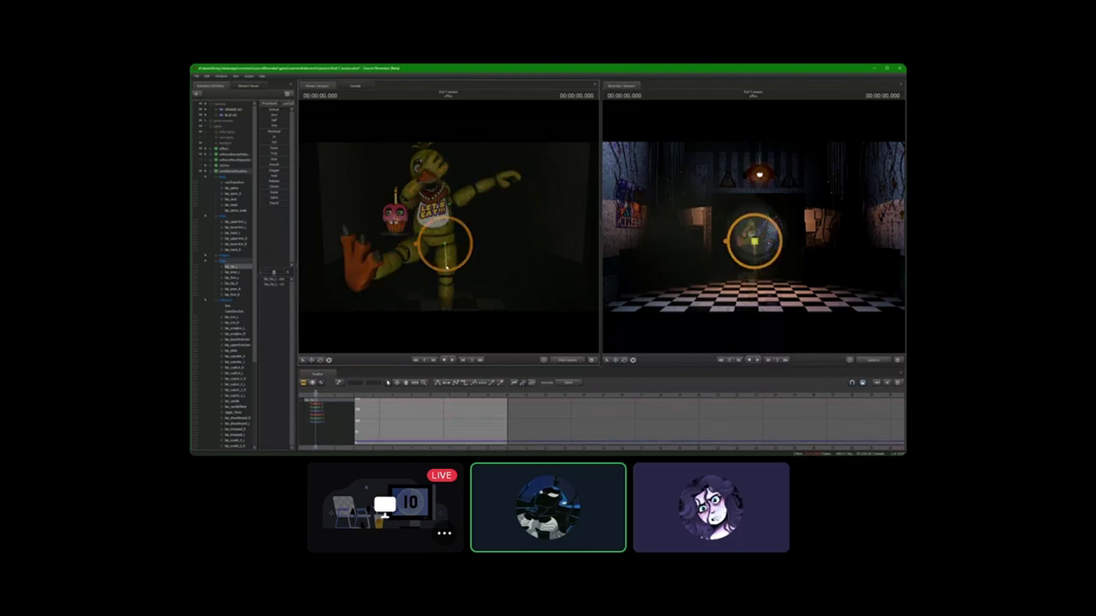
pyautogui.press('F2')
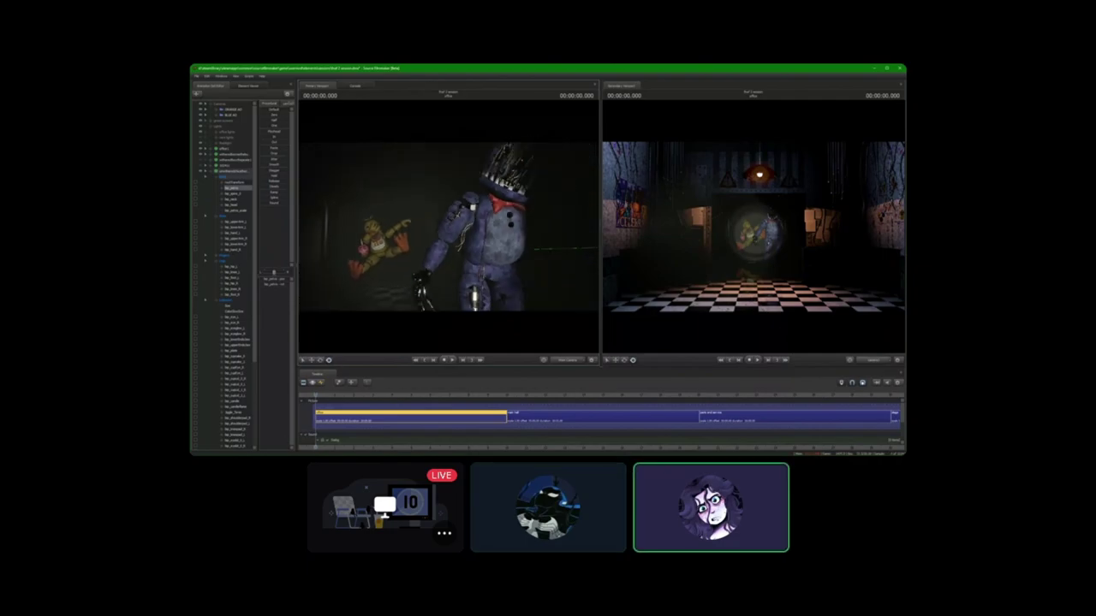
# - Select Bonnie beside Chica and bring him up close for posing
pyautogui.press('F3')
pyautogui.click(477, 269)
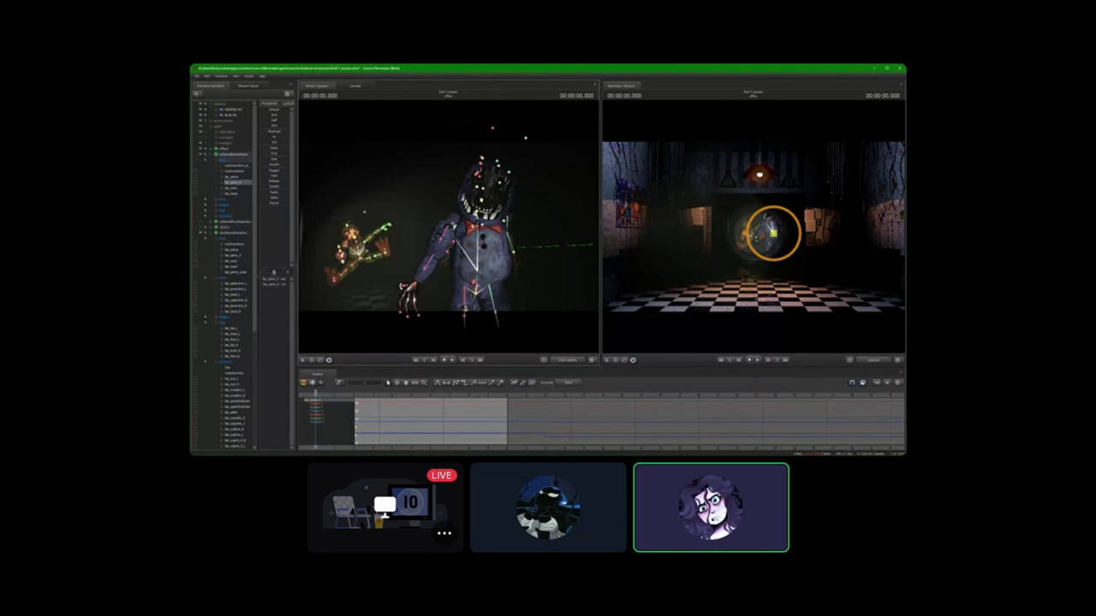
pyautogui.press('F2')
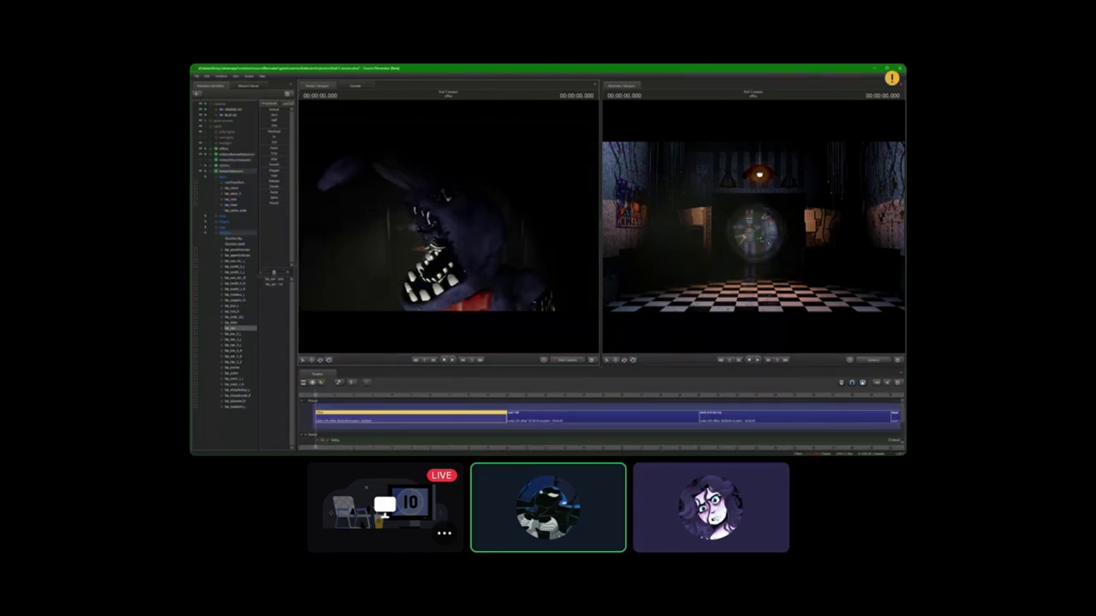
pyautogui.press('F3')
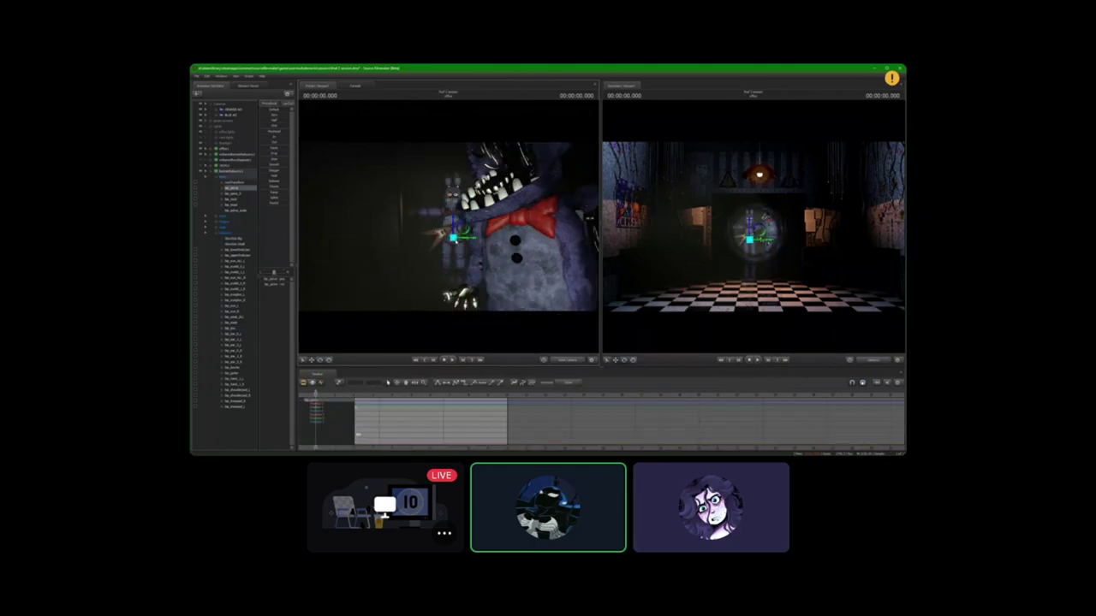